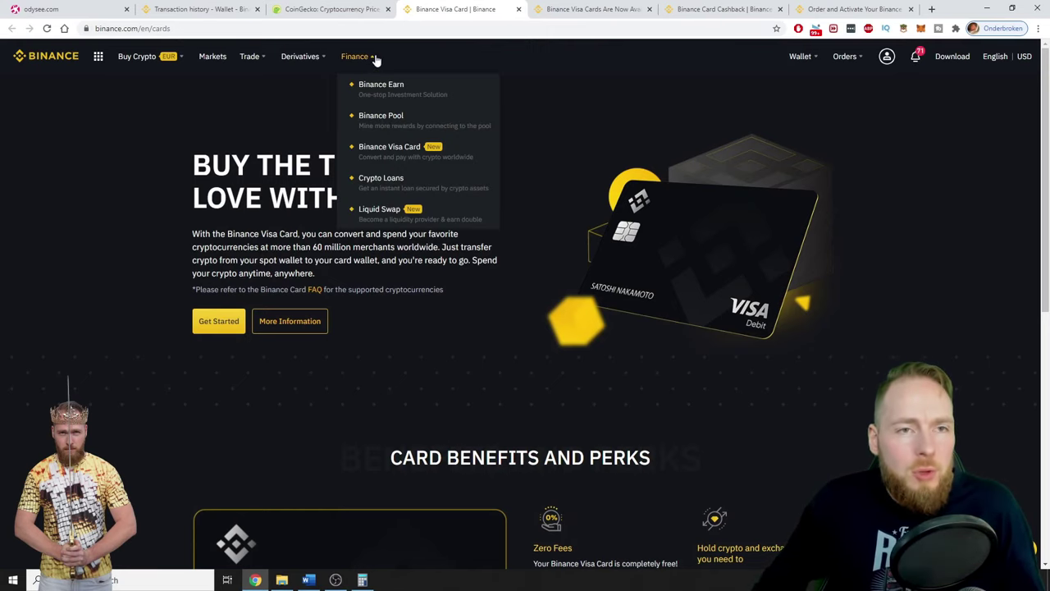
Start the Binance Visa Card order, read the KYC consent to the end and accept it.
click(381, 152)
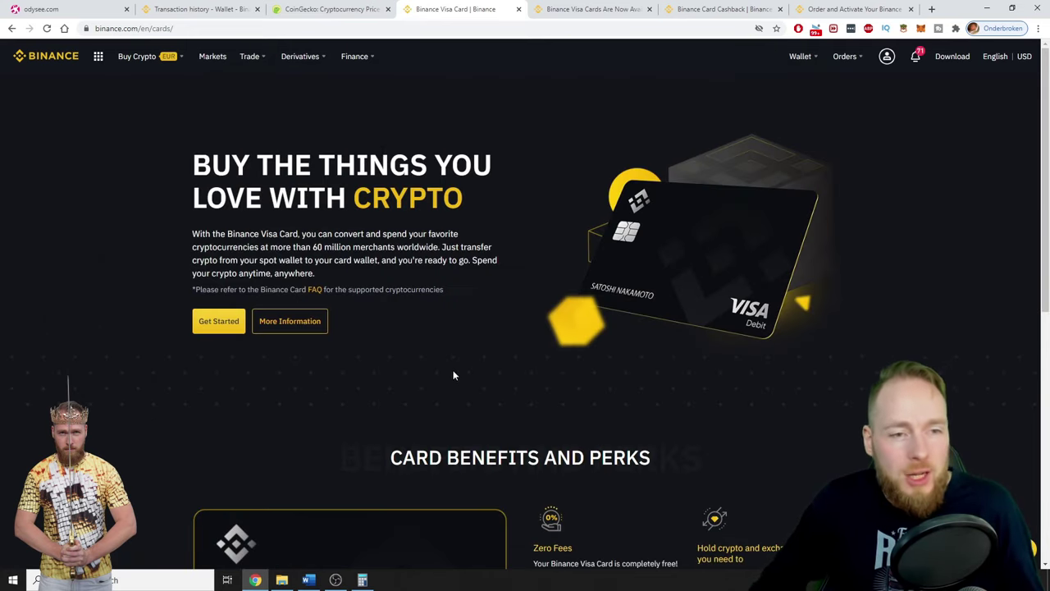
click(219, 323)
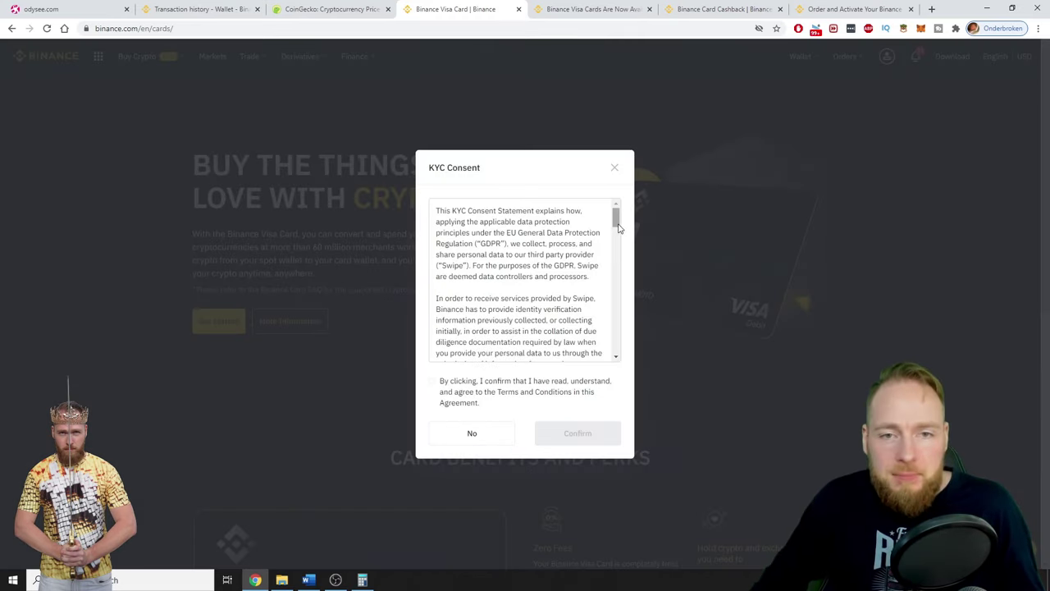
drag(616, 218, 617, 345)
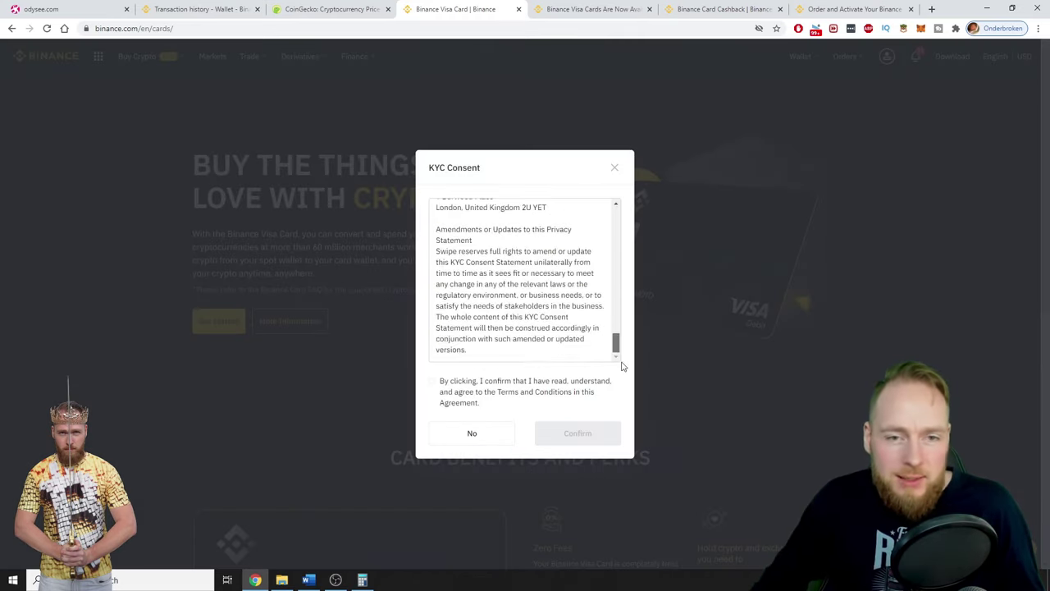
click(434, 385)
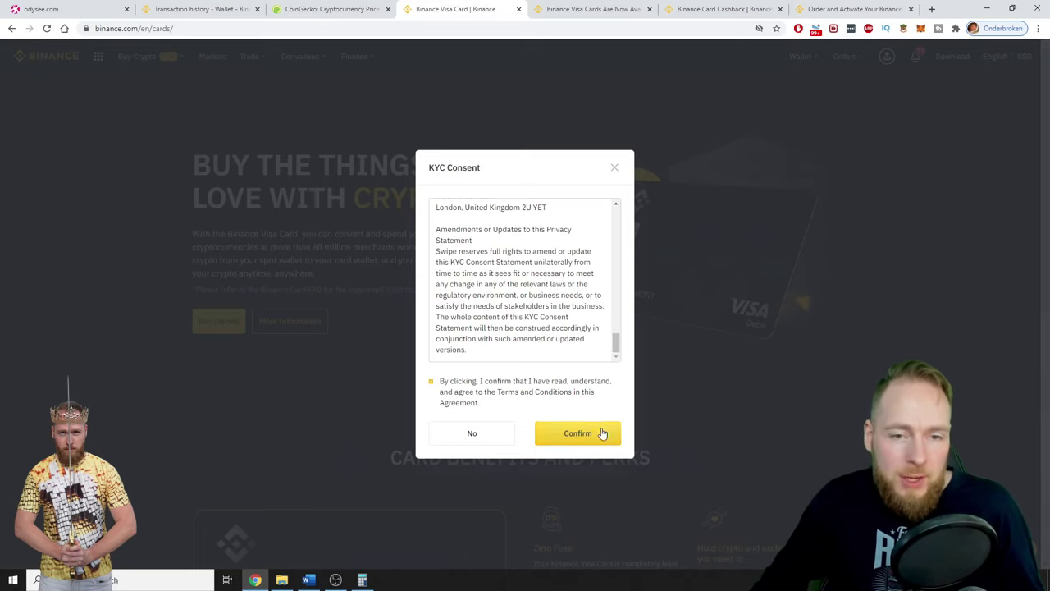
click(574, 433)
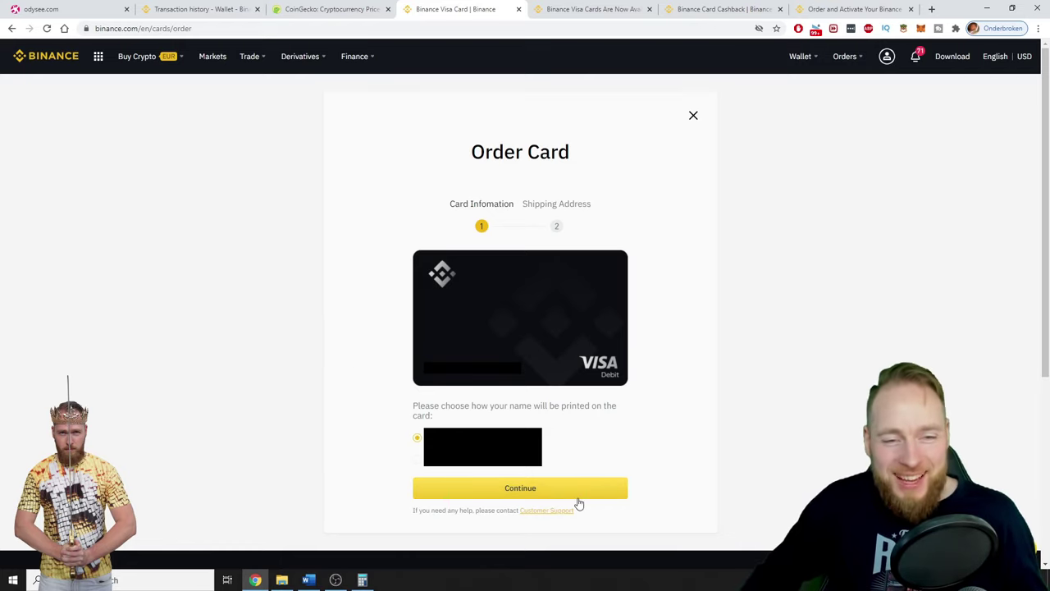
Move to the shipping-address step and enter the phone number after choosing its country code.
click(497, 493)
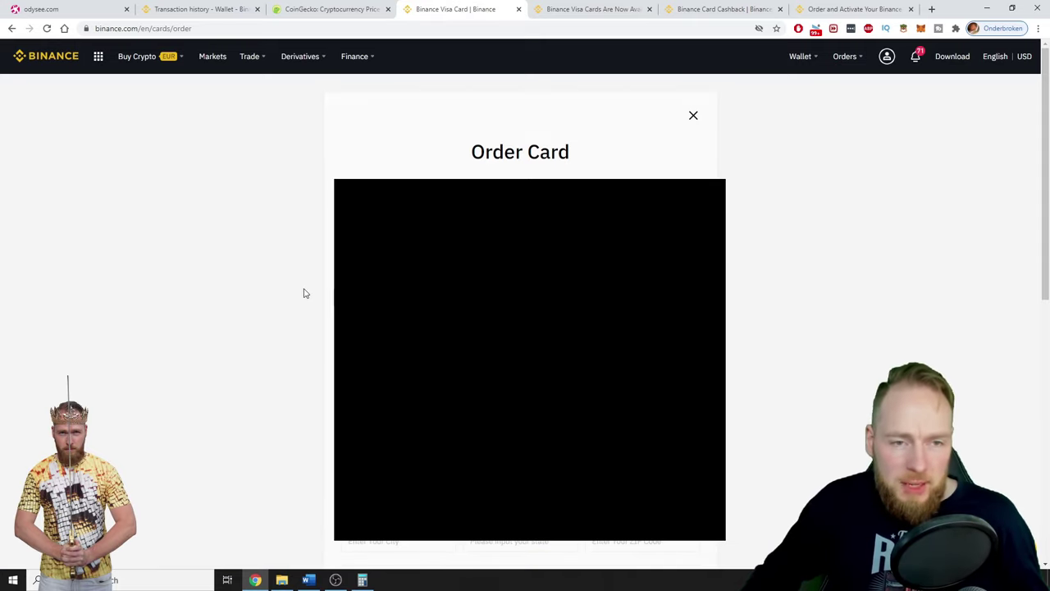
scroll(303, 293, down, 1)
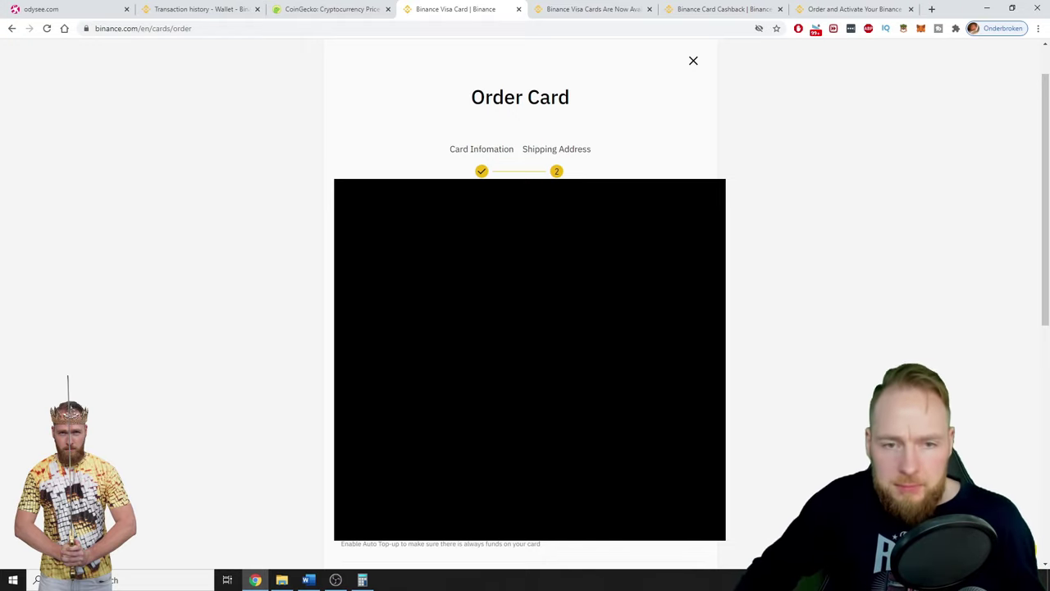
scroll(525, 328, down, 1)
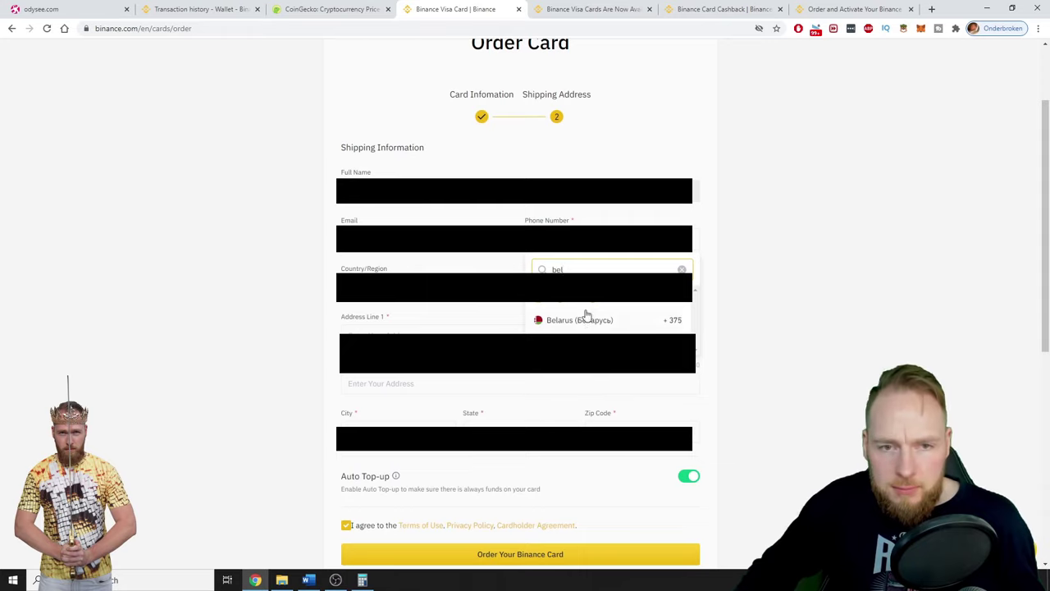
click(585, 305)
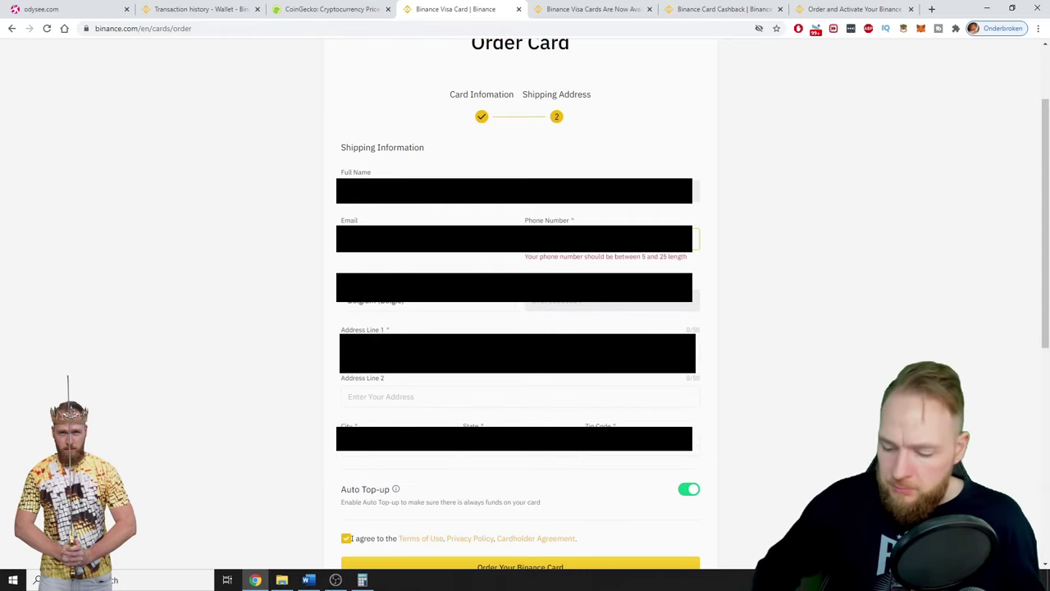
text(0)
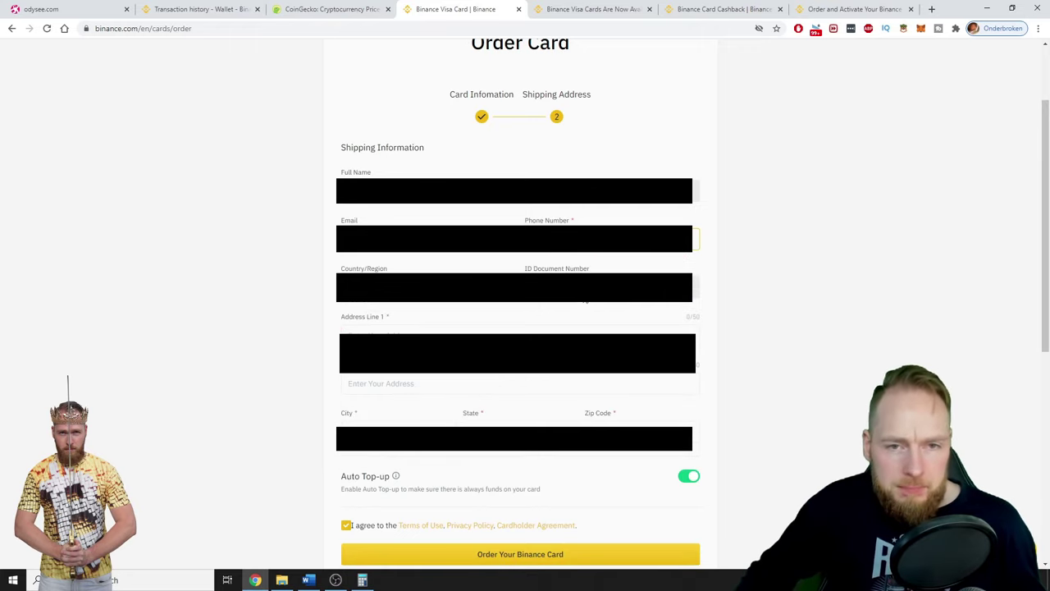
Enter 'Mollaan 12abc' as Address Line 1 and fill in City, State and Zip Code.
click(424, 329)
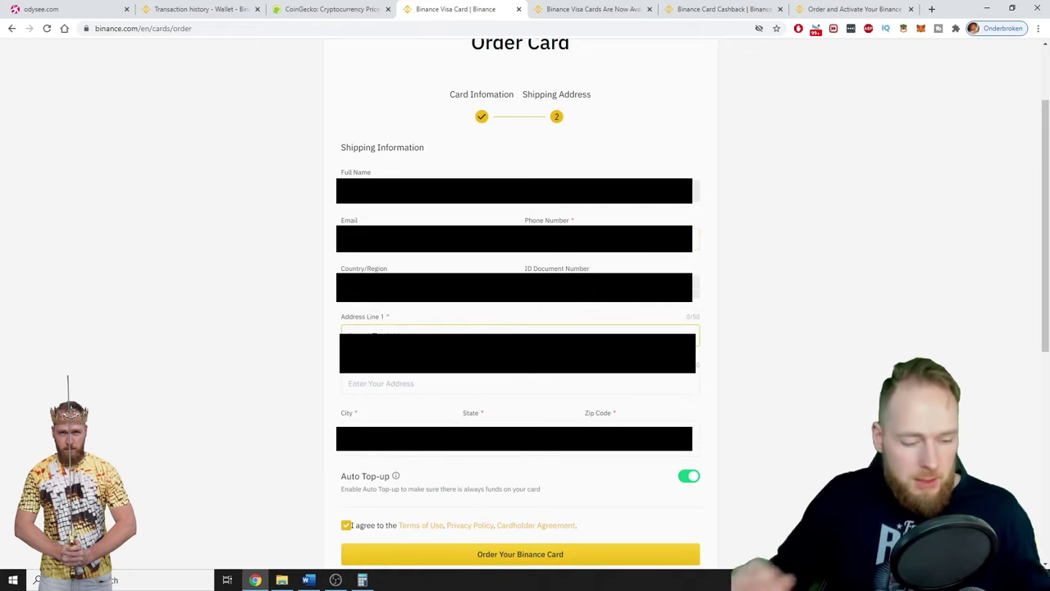
text(Mol)
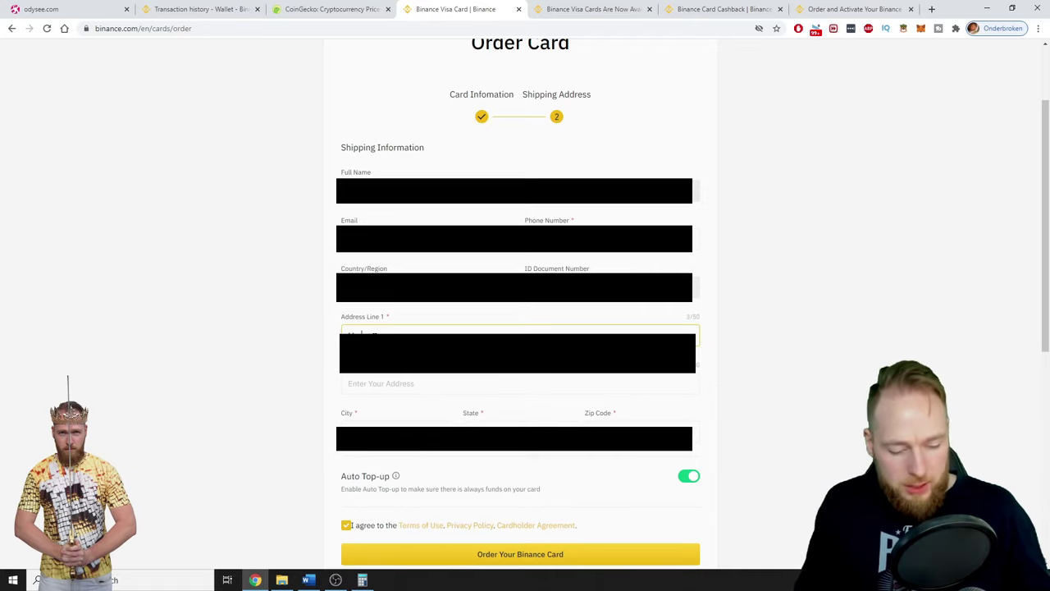
text(laan)
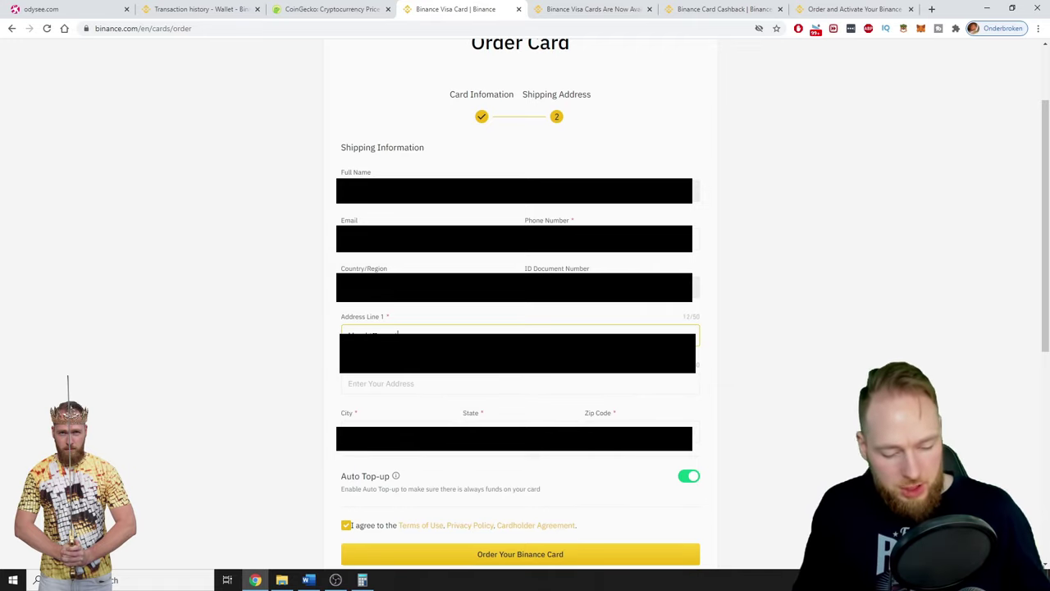
text( 12)
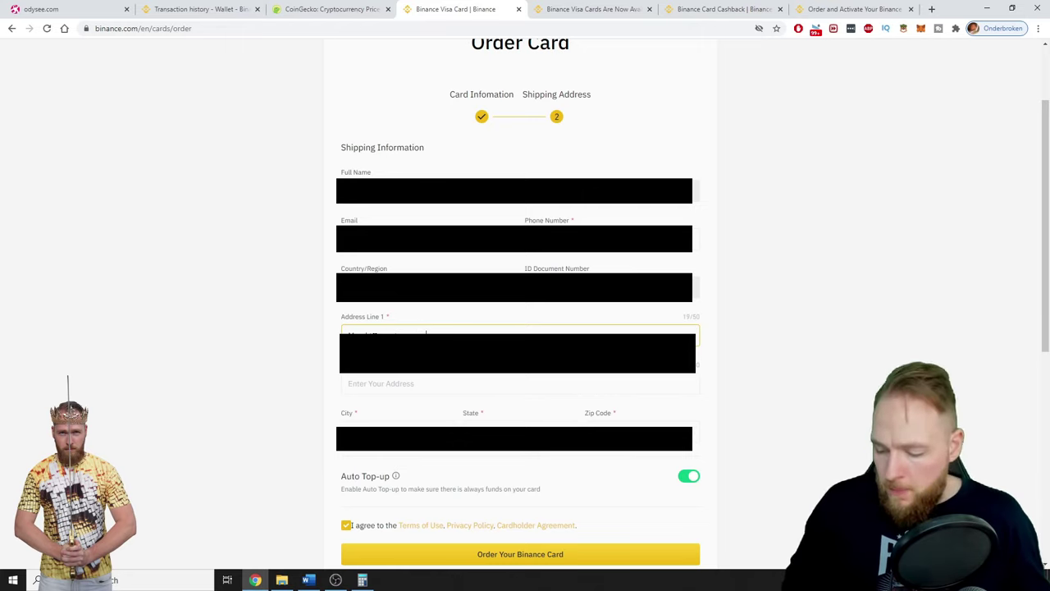
text(abc)
key(Tab)
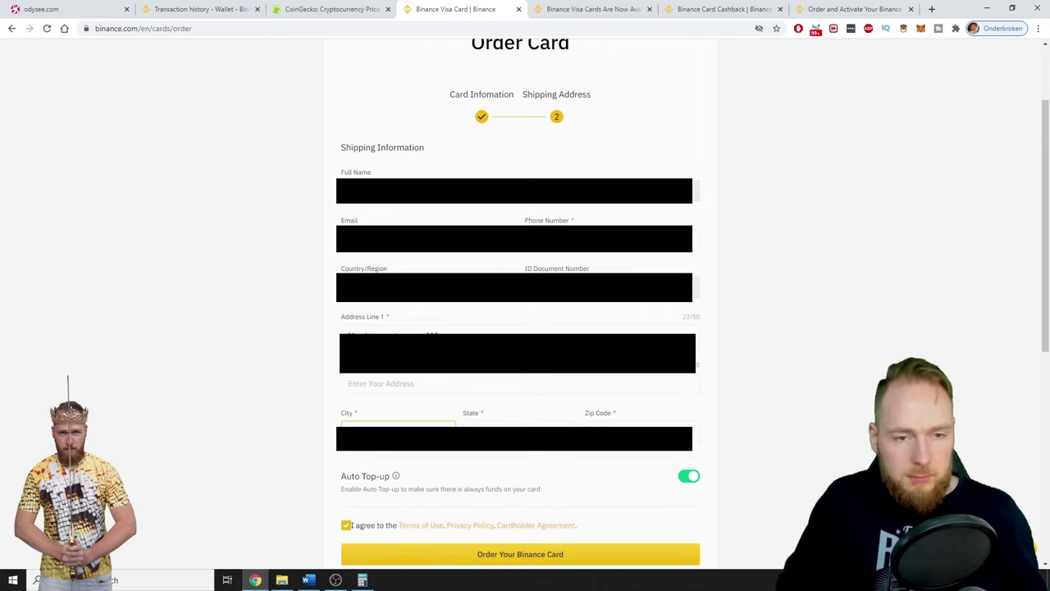
click(503, 426)
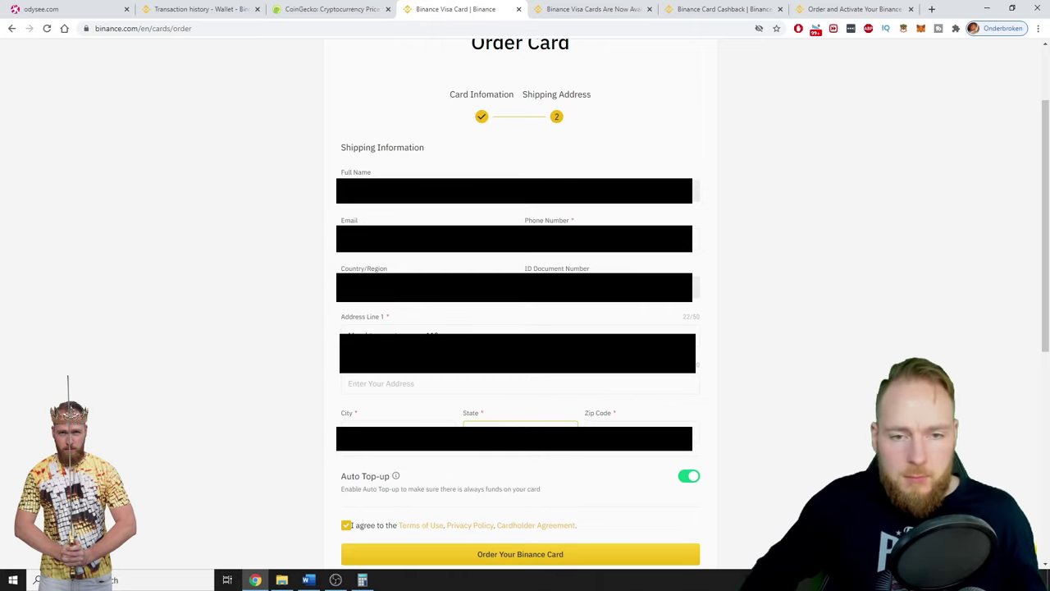
click(599, 425)
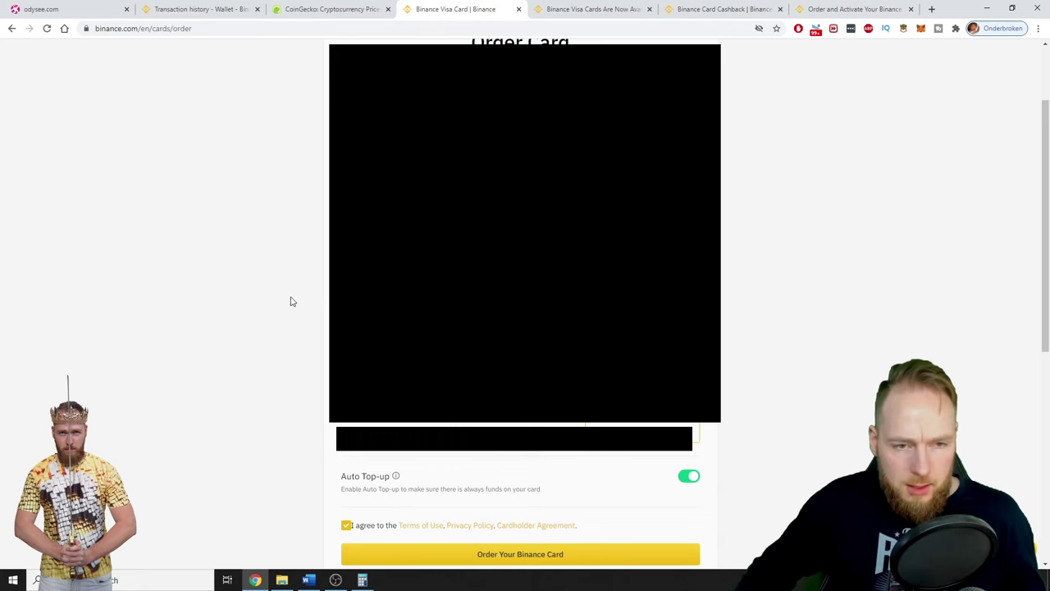
Switch off Auto Top-up and submit the Binance card order.
scroll(290, 301, down, 3)
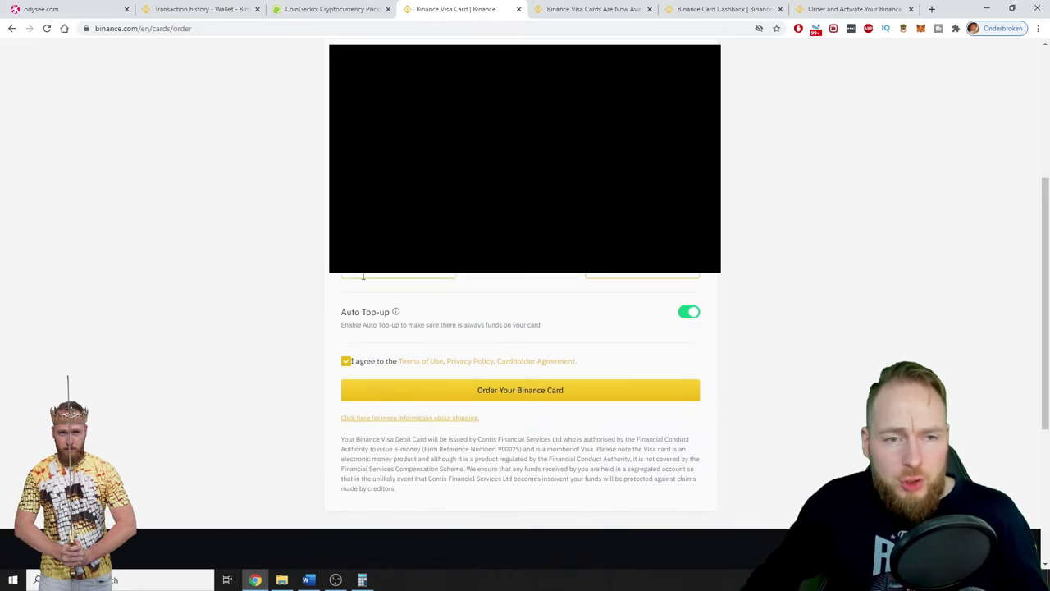
mouse_move(396, 490)
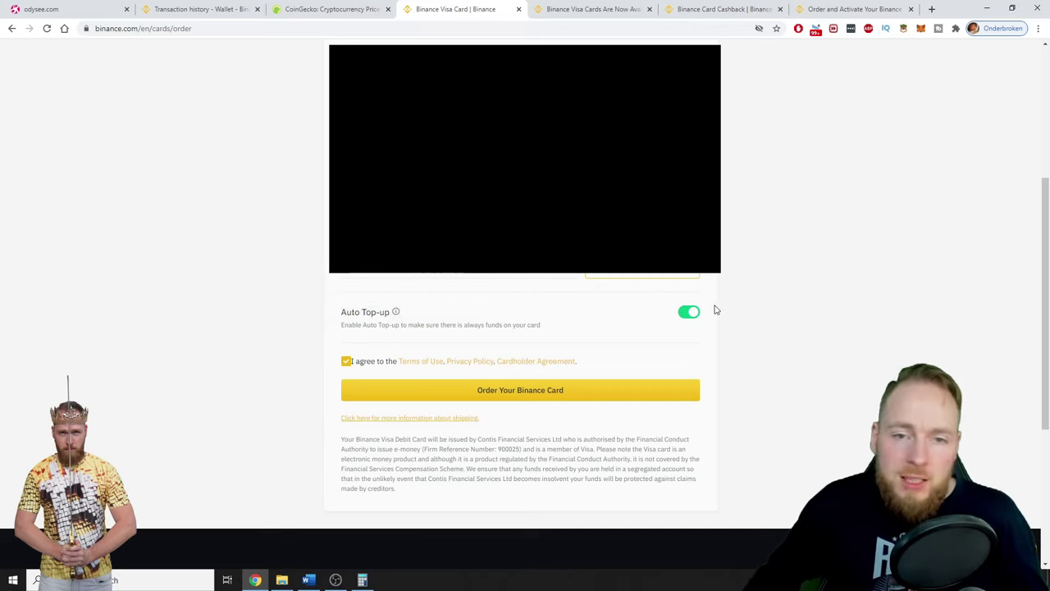
click(687, 311)
scroll(505, 449, up, 1)
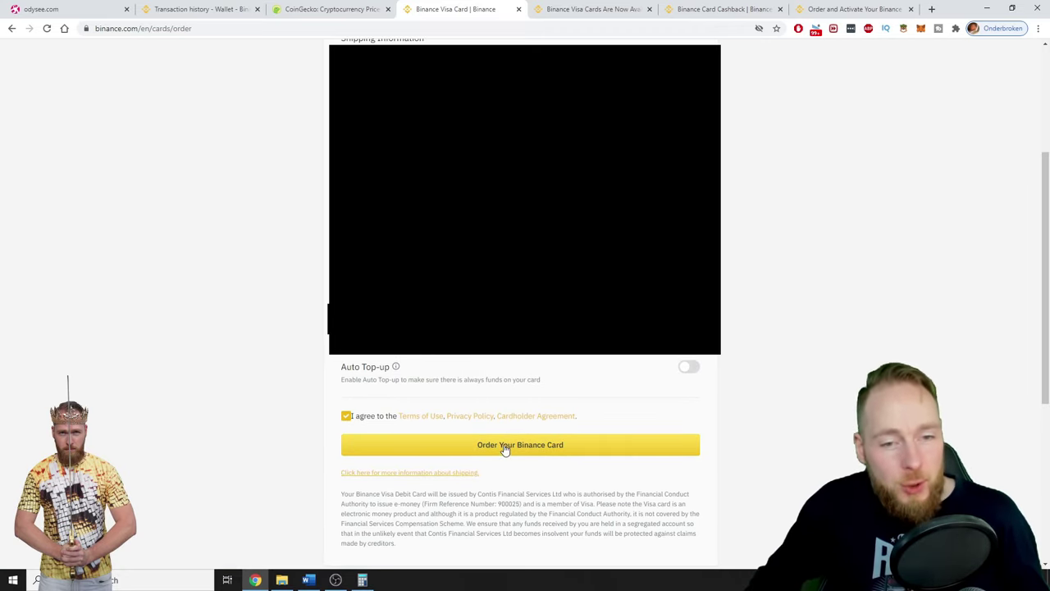
click(505, 449)
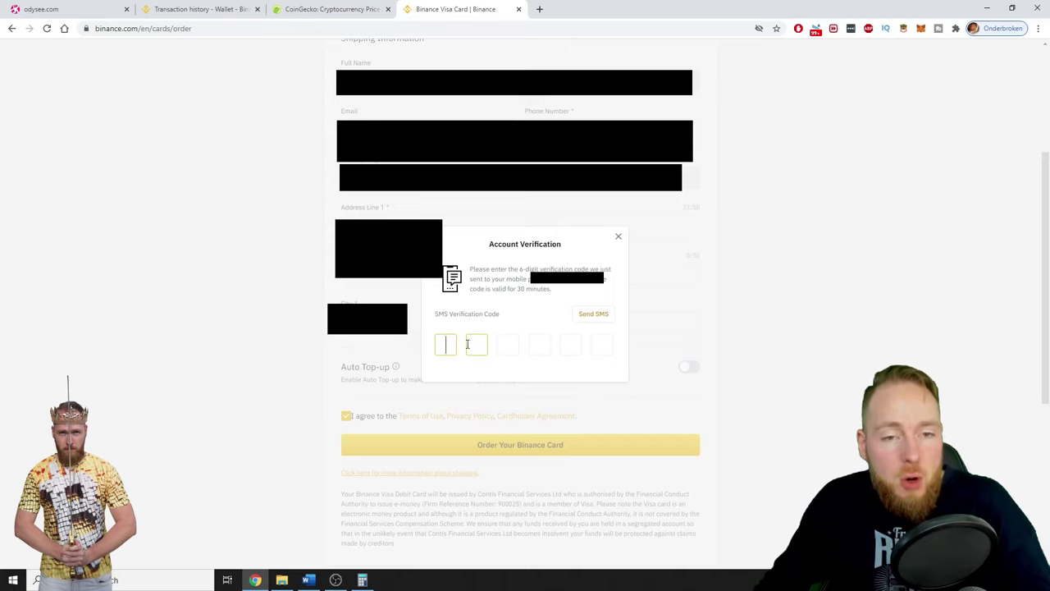
Enter the third digit of the six-digit SMS verification code.
click(514, 344)
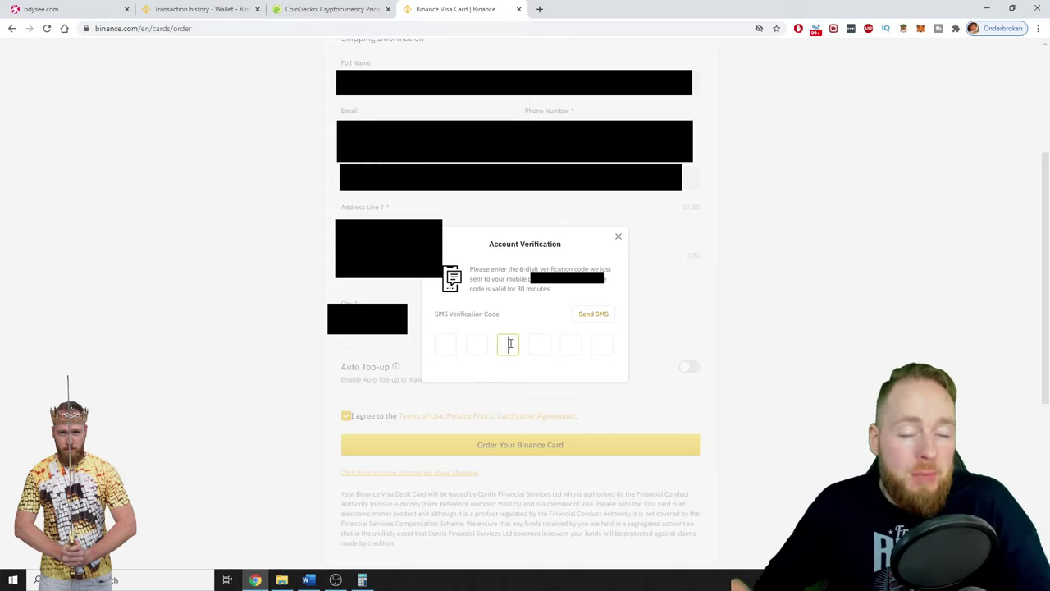